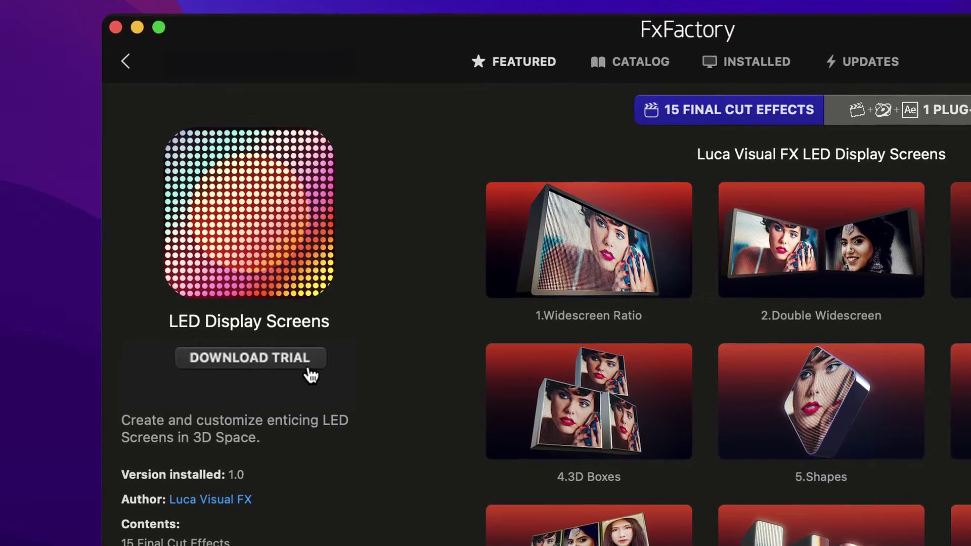
# - Download the LED Display Screens trial pack in FxFactory so its titles appear in the browser
pyautogui.click(306, 370)
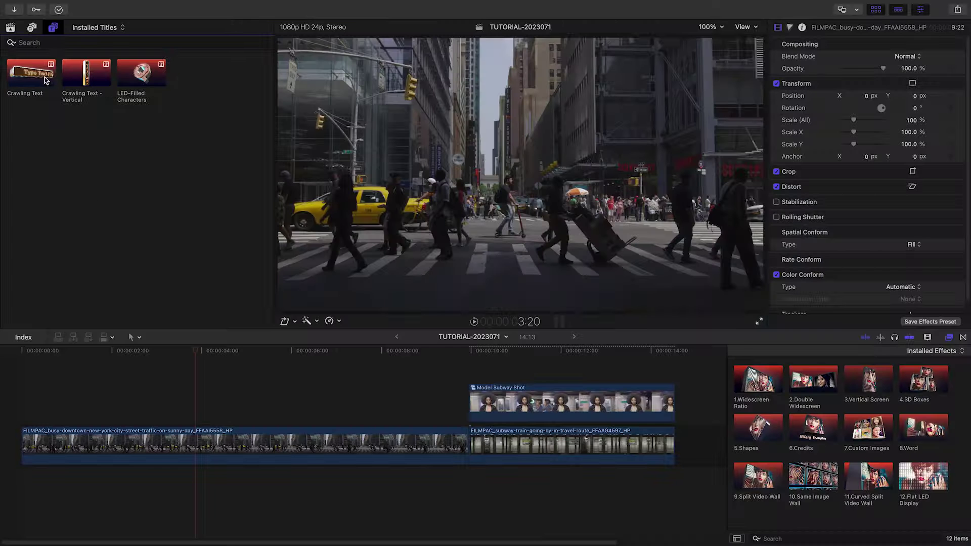
# - Add a Crawling Text title at the timeline start reading MIDTOWN MANHATTAN
pyautogui.moveTo(63, 106); pyautogui.dragTo(24, 407)
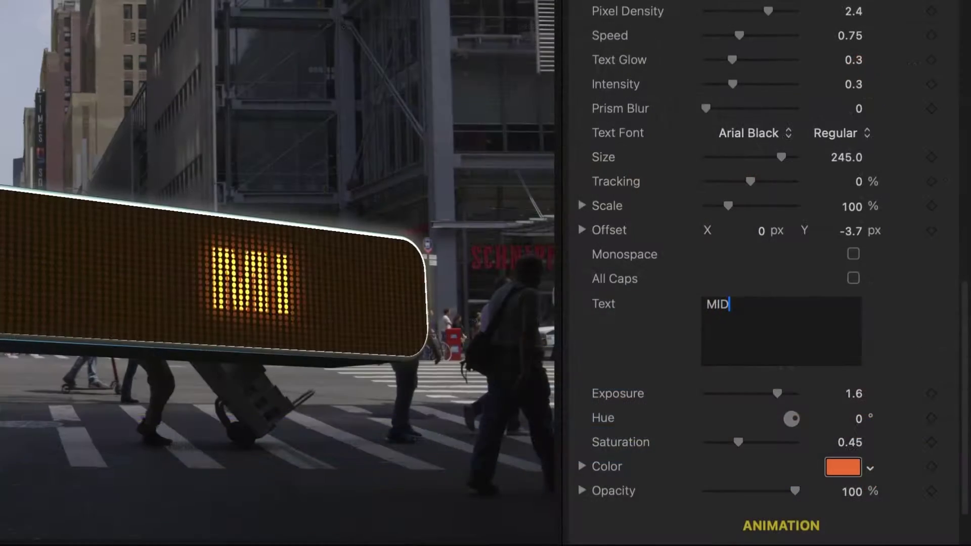
pyautogui.write('TOW')
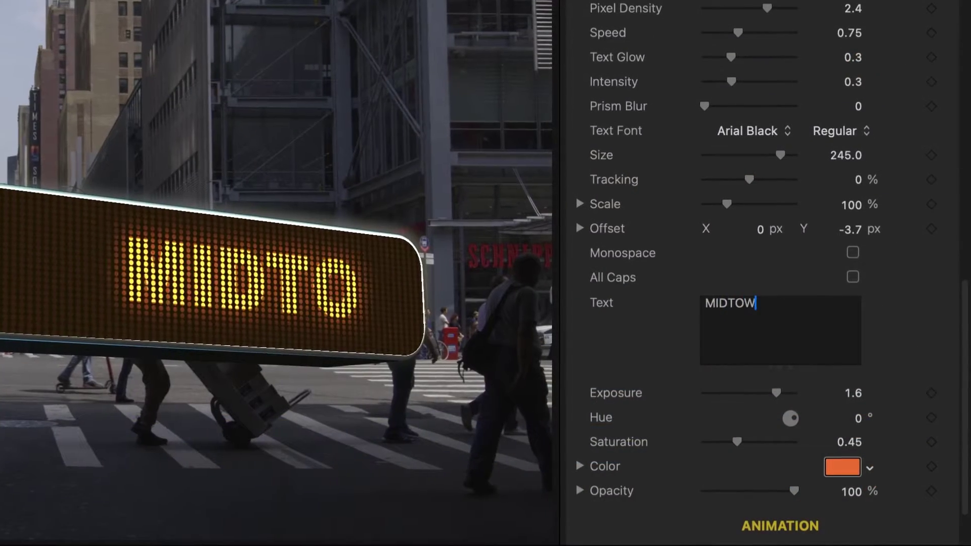
pyautogui.write('N MANHAT')
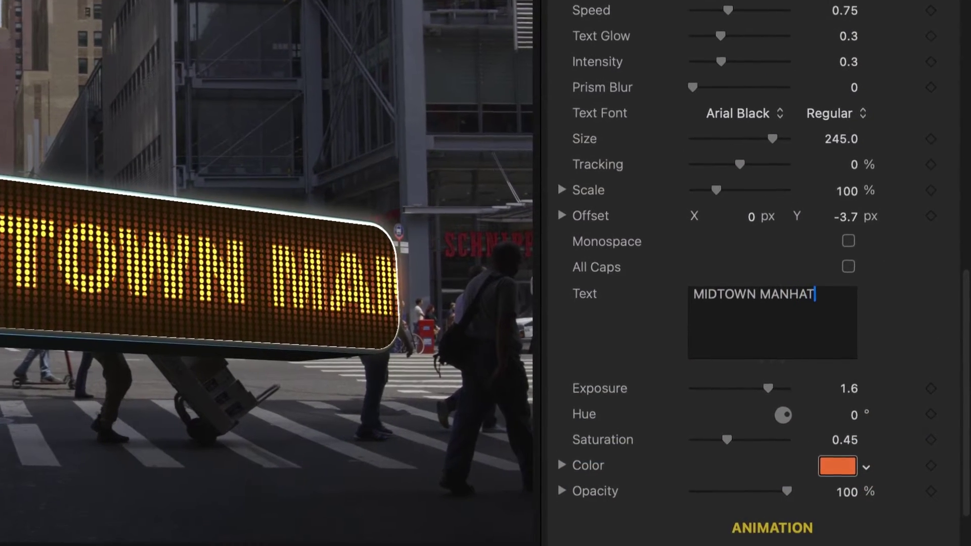
pyautogui.write('TAN')
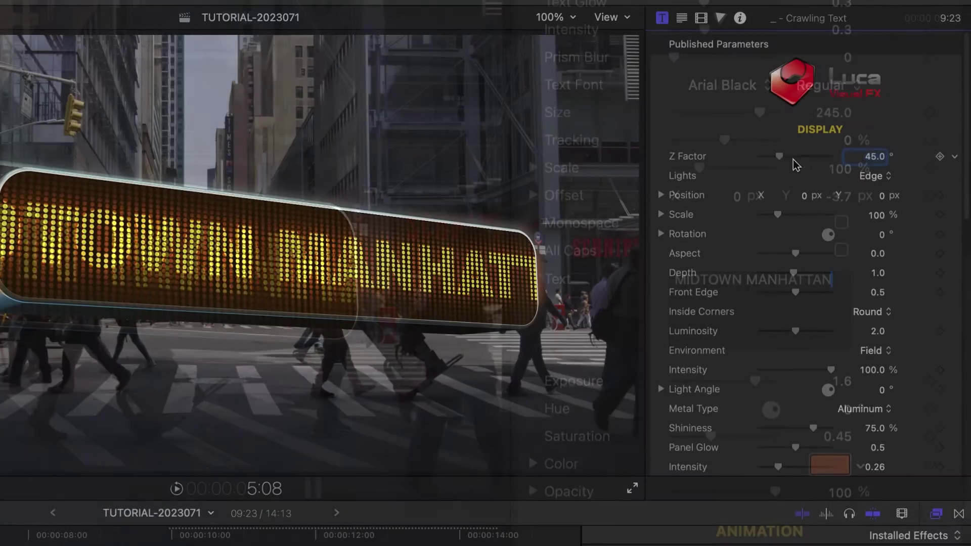
# - Steepen the sign's tilt, set Lights to Front, and reveal Position and Rotation X/Y/Z values
pyautogui.moveTo(774, 156); pyautogui.dragTo(792, 213)
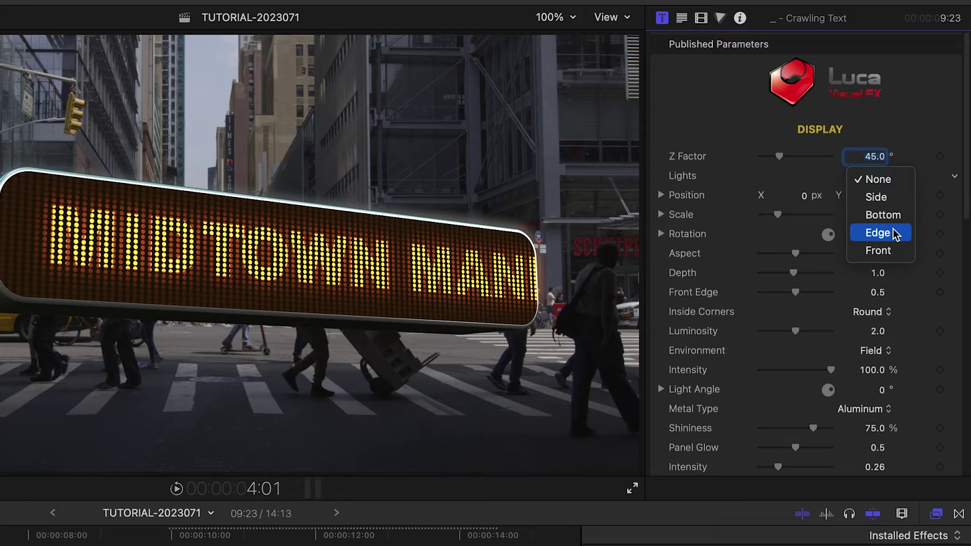
pyautogui.click(896, 250)
pyautogui.click(661, 195)
pyautogui.click(661, 292)
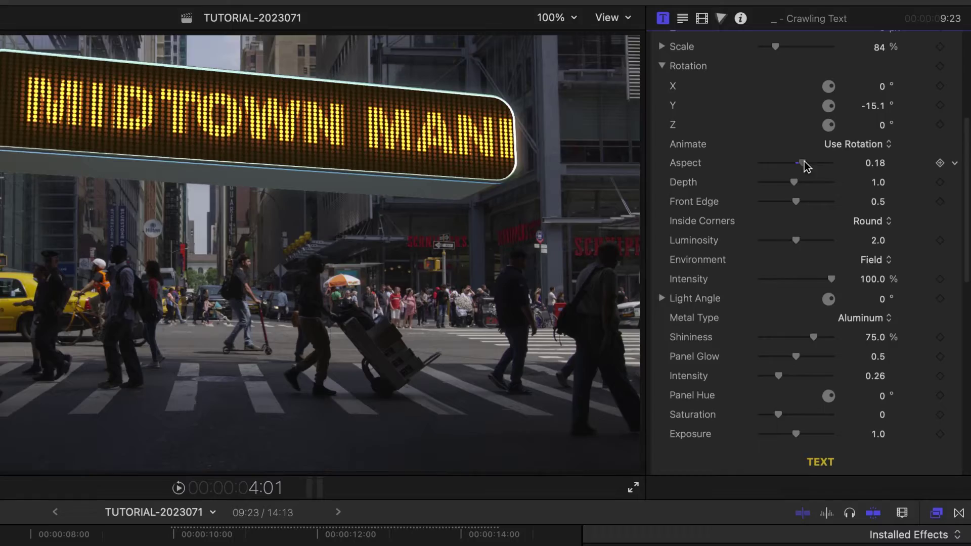
# - Try different sign shapes, ending at aspect 0.0, depth 1.0 and front edge 0.5
pyautogui.moveTo(804, 163); pyautogui.dragTo(831, 176)
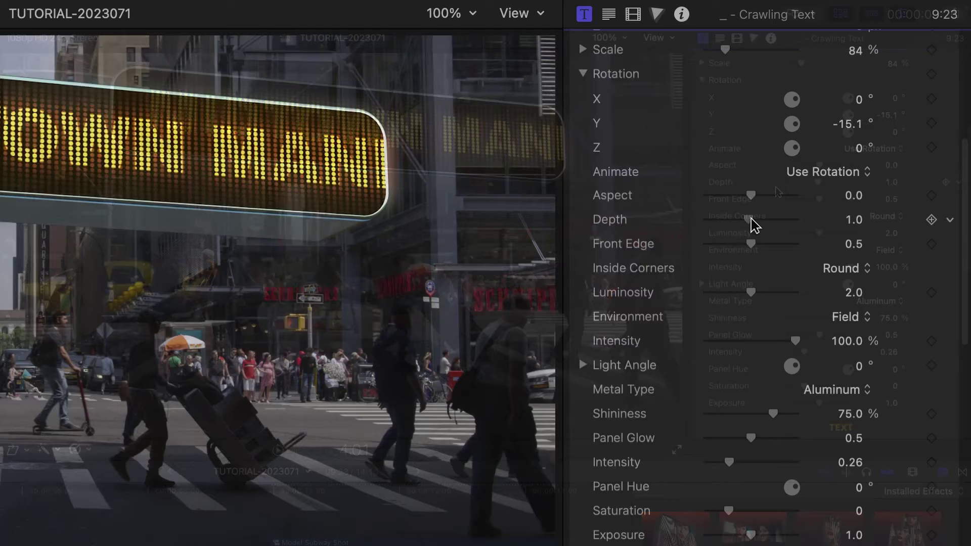
pyautogui.moveTo(817, 185); pyautogui.dragTo(796, 187)
pyautogui.moveTo(725, 234); pyautogui.dragTo(848, 228)
pyautogui.moveTo(775, 233); pyautogui.dragTo(800, 219)
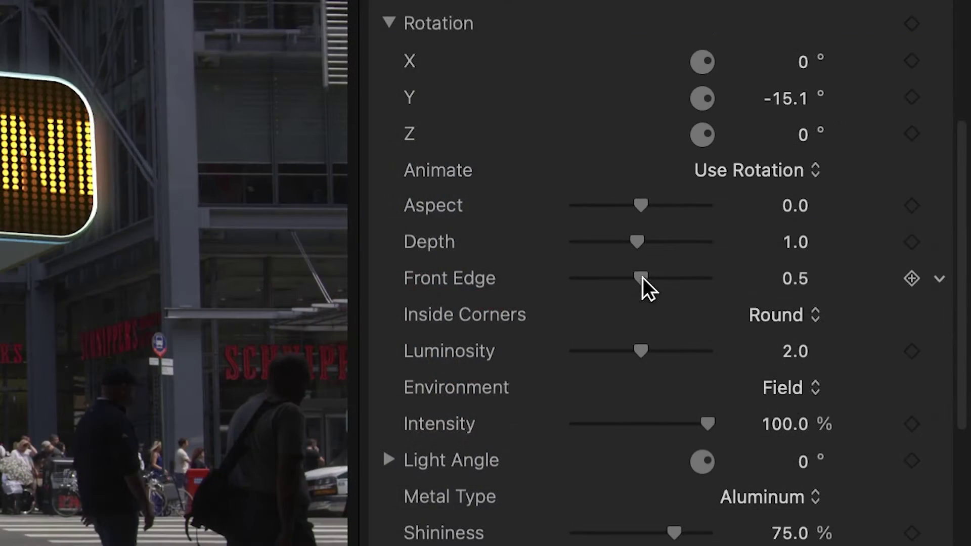
pyautogui.moveTo(642, 278); pyautogui.dragTo(565, 287)
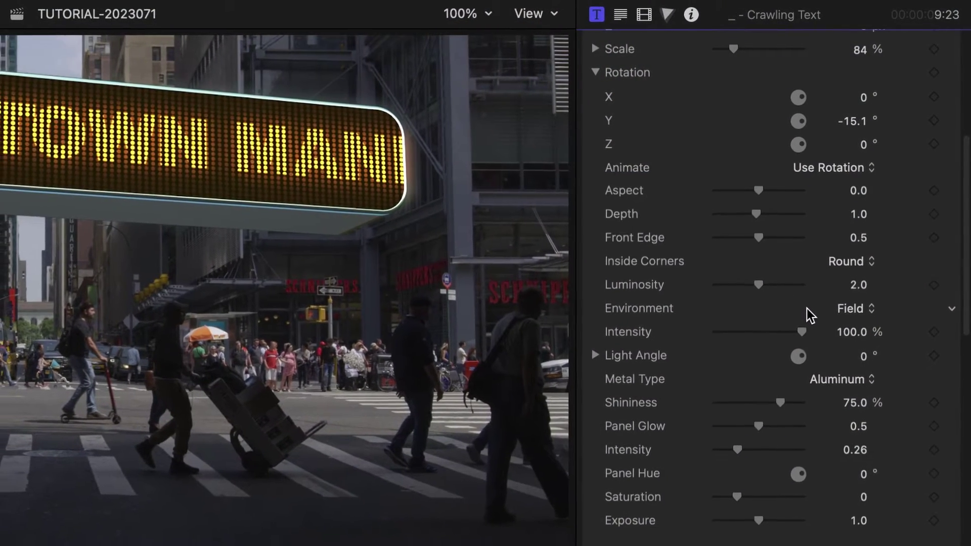
# - Vary panel luminosity, pick the Parking Lot environment, and set the panel hue to 222
pyautogui.moveTo(766, 278); pyautogui.dragTo(790, 284)
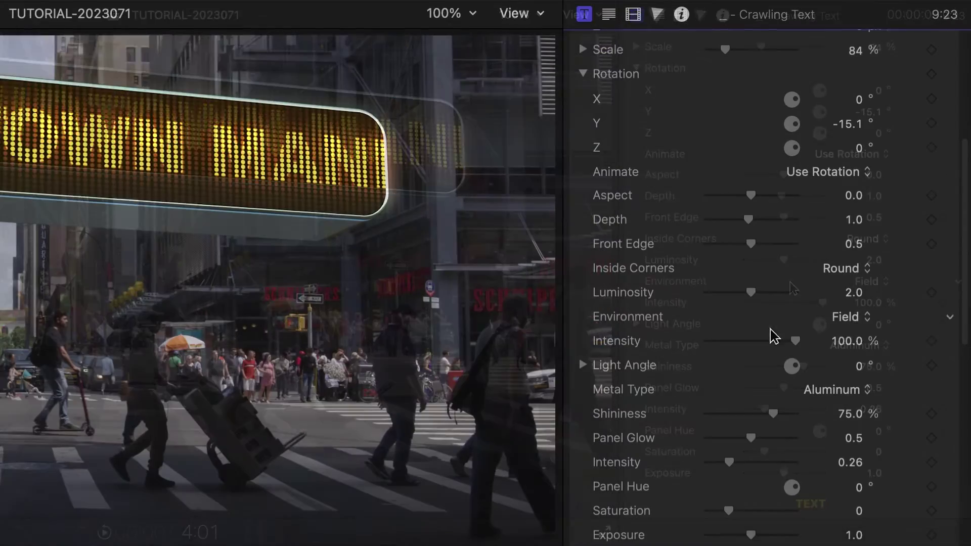
pyautogui.click(849, 317)
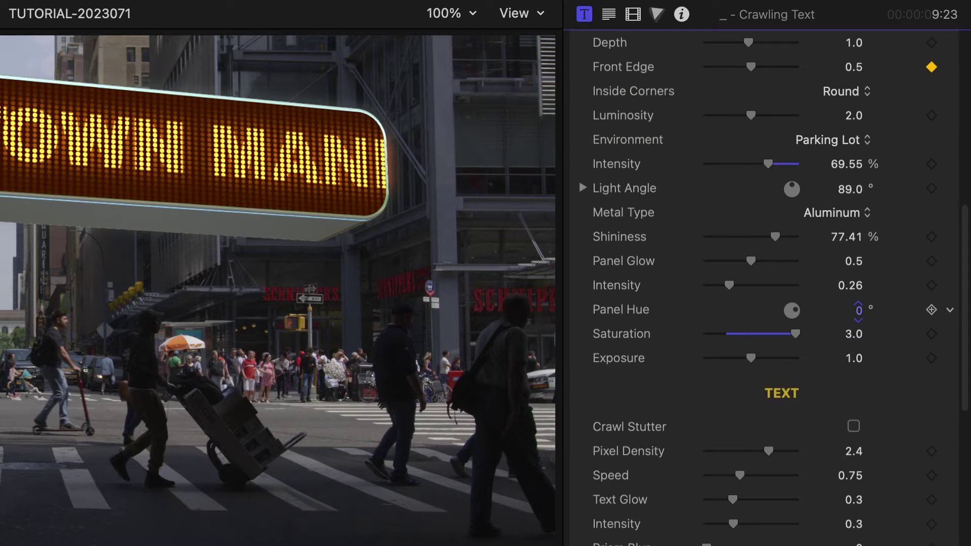
pyautogui.write('222')
pyautogui.press('Return')
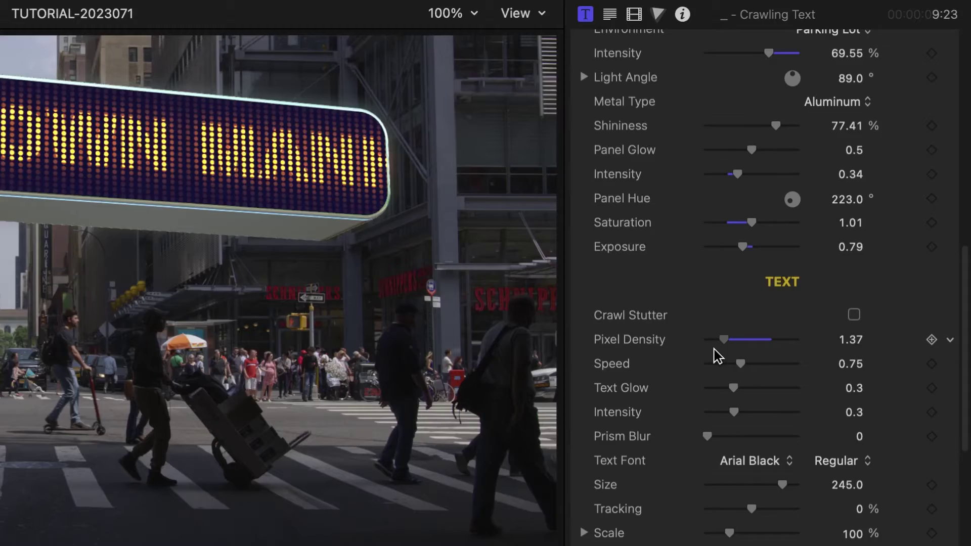
# - Lower the LED pixel density, then try a faster text crawl and undo it
pyautogui.moveTo(716, 354); pyautogui.dragTo(833, 351)
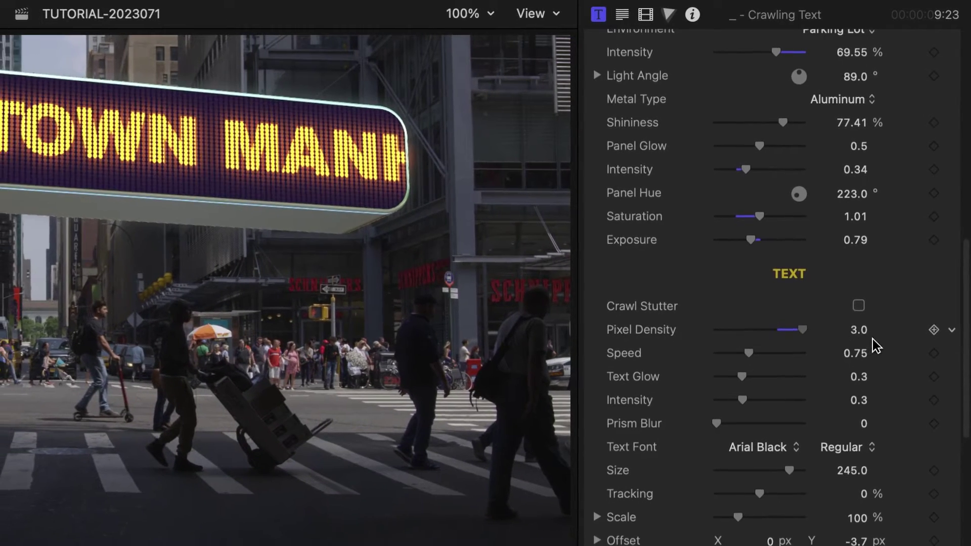
pyautogui.moveTo(773, 349); pyautogui.dragTo(858, 369)
pyautogui.press('super+z')
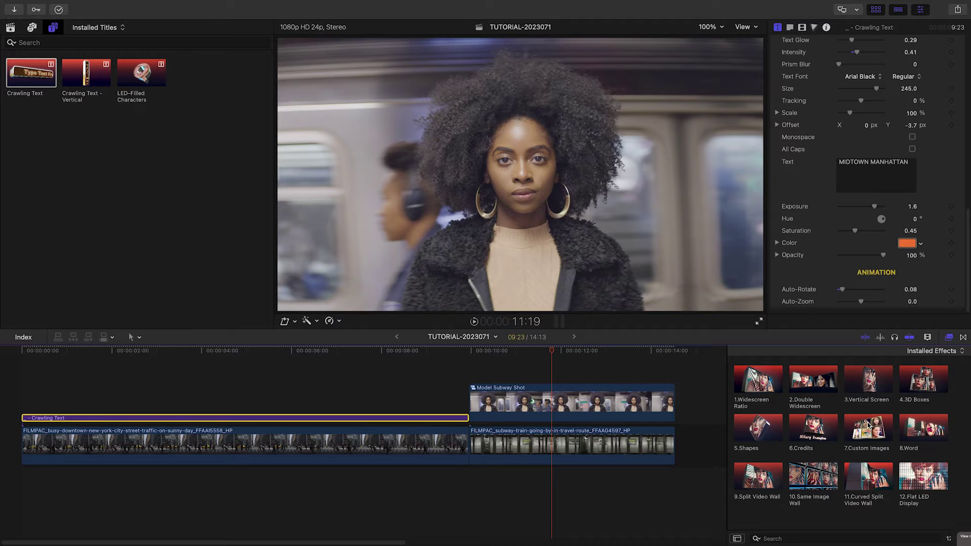
# - Apply the 7.Custom Images effect to the Model Subway Shot clip and scroll to its drop zones
pyautogui.moveTo(869, 426); pyautogui.dragTo(538, 403)
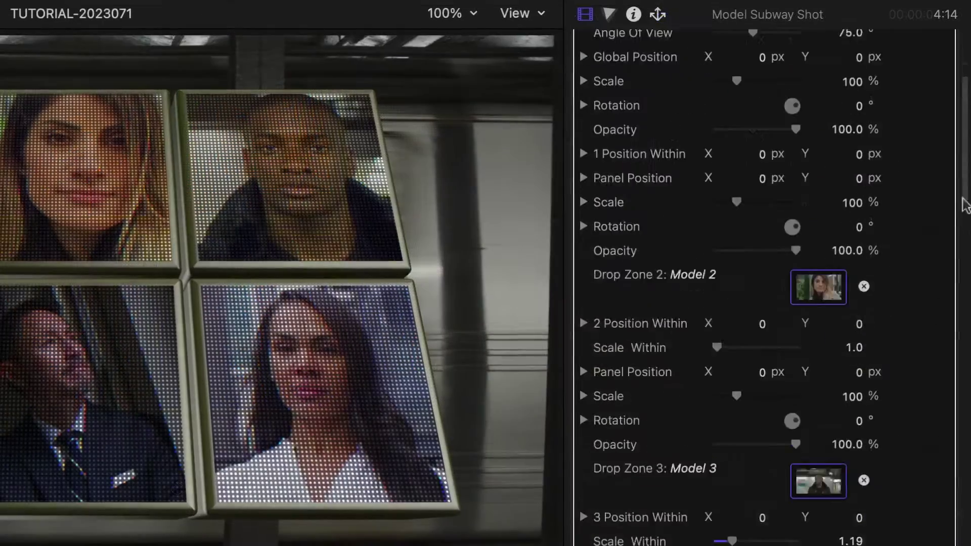
pyautogui.scroll(-10, 956, 304)
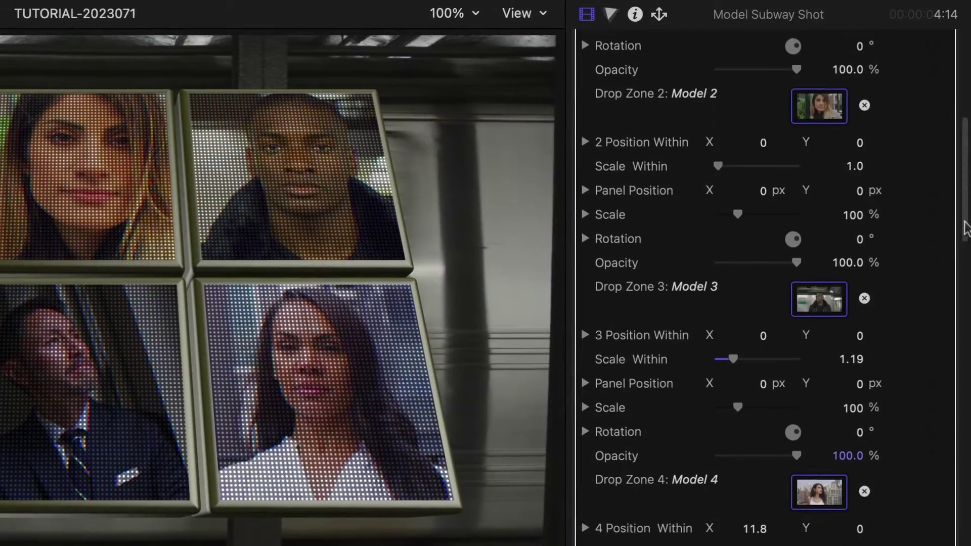
pyautogui.scroll(-10, 956, 354)
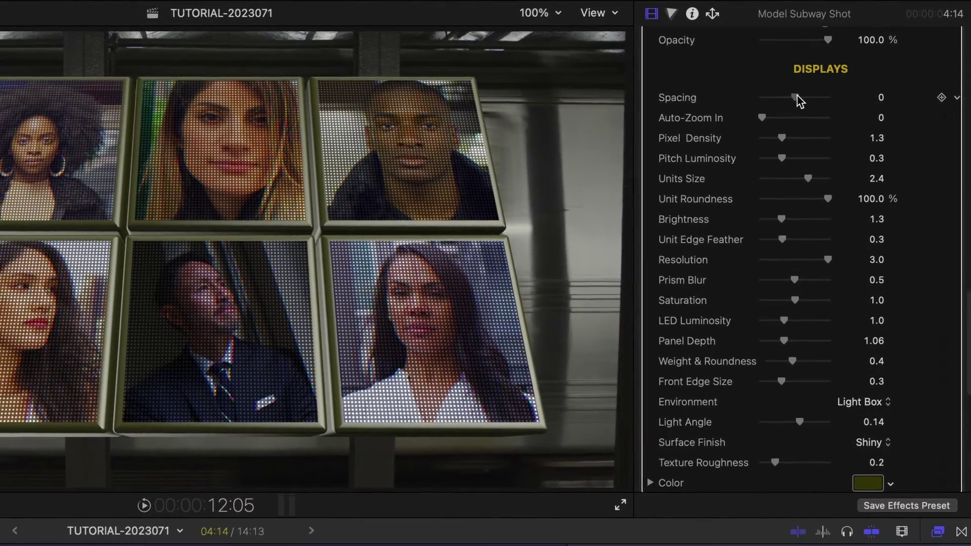
# - Close the gaps between display panels and make the LED dots squarer, around 16.48% roundness
pyautogui.moveTo(797, 99); pyautogui.dragTo(775, 133)
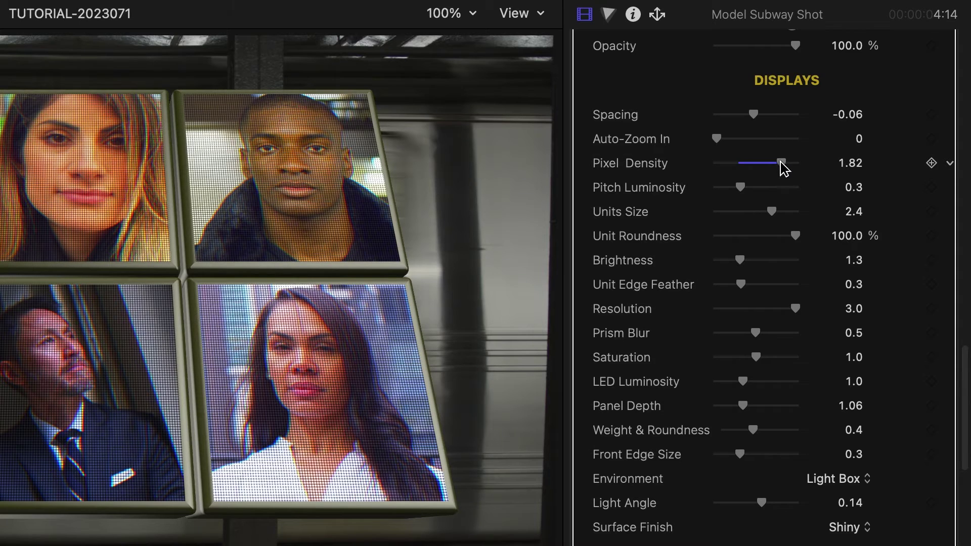
pyautogui.moveTo(692, 236); pyautogui.dragTo(695, 240)
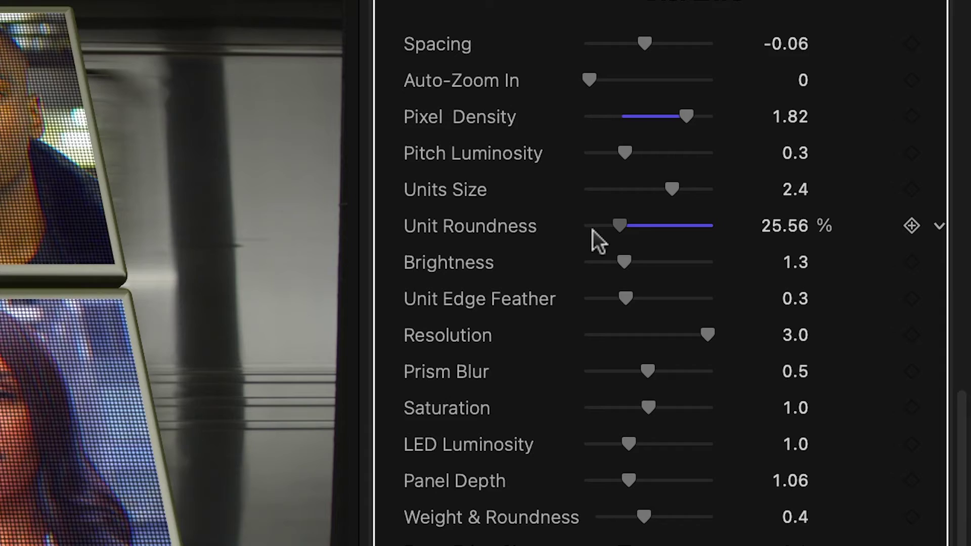
pyautogui.moveTo(593, 229); pyautogui.dragTo(594, 229)
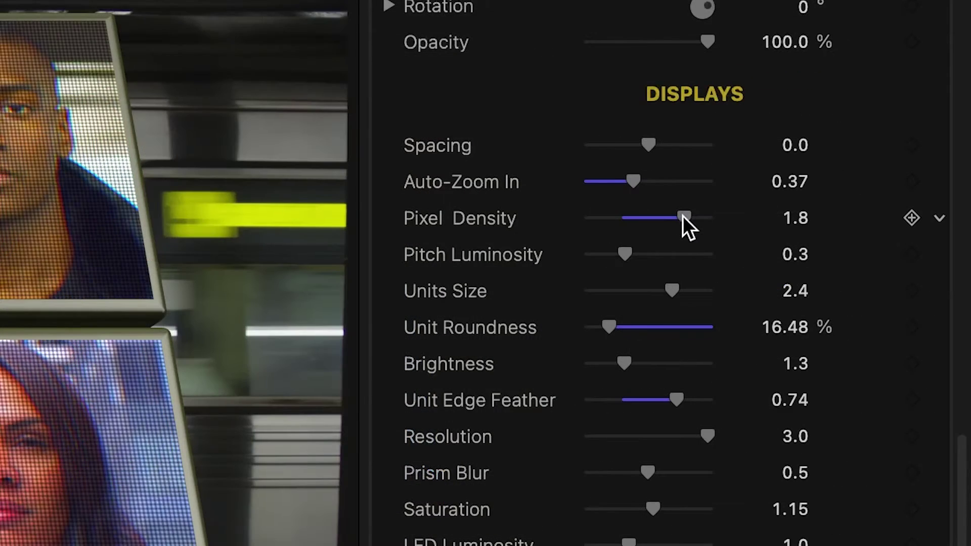
# - Try the coarsest LED dots, darken the gaps between dots, then raise pixel density slightly
pyautogui.moveTo(683, 216); pyautogui.dragTo(671, 217)
pyautogui.moveTo(592, 229); pyautogui.dragTo(574, 232)
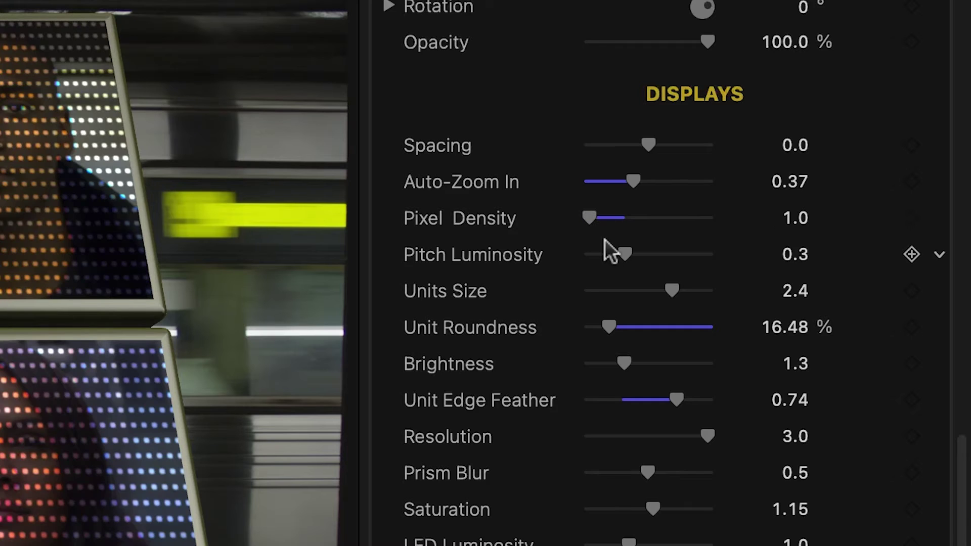
pyautogui.moveTo(621, 254); pyautogui.dragTo(551, 268)
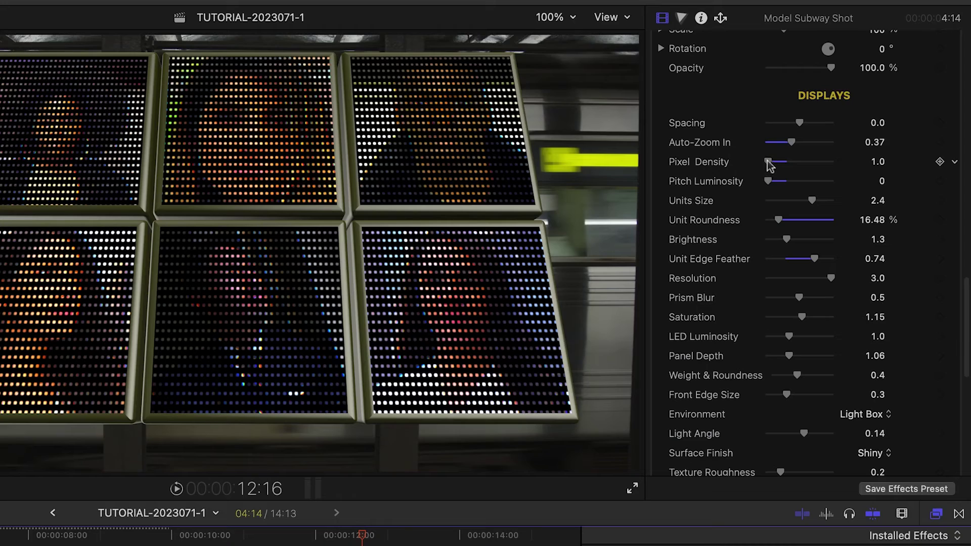
pyautogui.moveTo(768, 163)
pyautogui.mouseDown()
pyautogui.moveTo(754, 162)
pyautogui.moveTo(785, 162)
pyautogui.mouseUp()
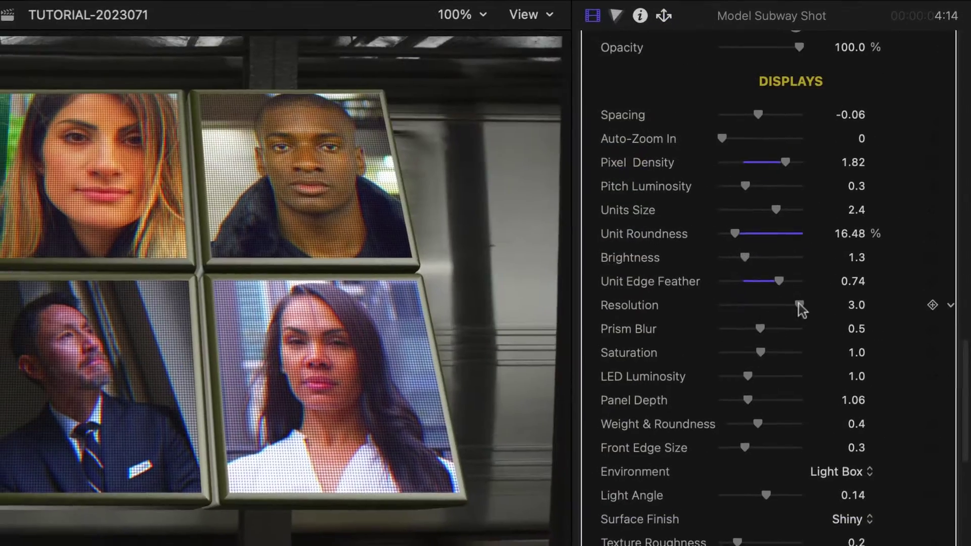
# - Minimise display resolution, give panels a Textured finish with dark blue frames, and Auto-Zoom In 0.13
pyautogui.moveTo(799, 303); pyautogui.dragTo(624, 308)
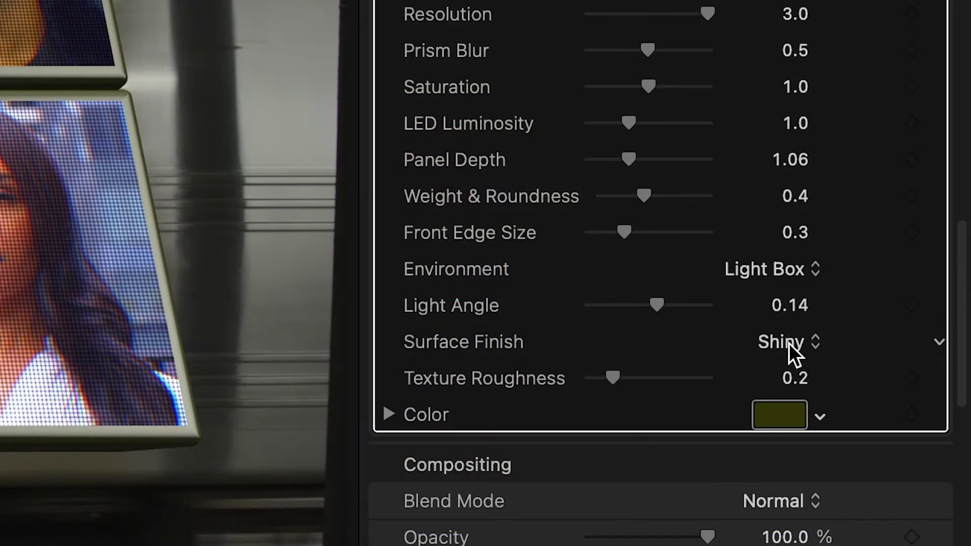
pyautogui.click(788, 343)
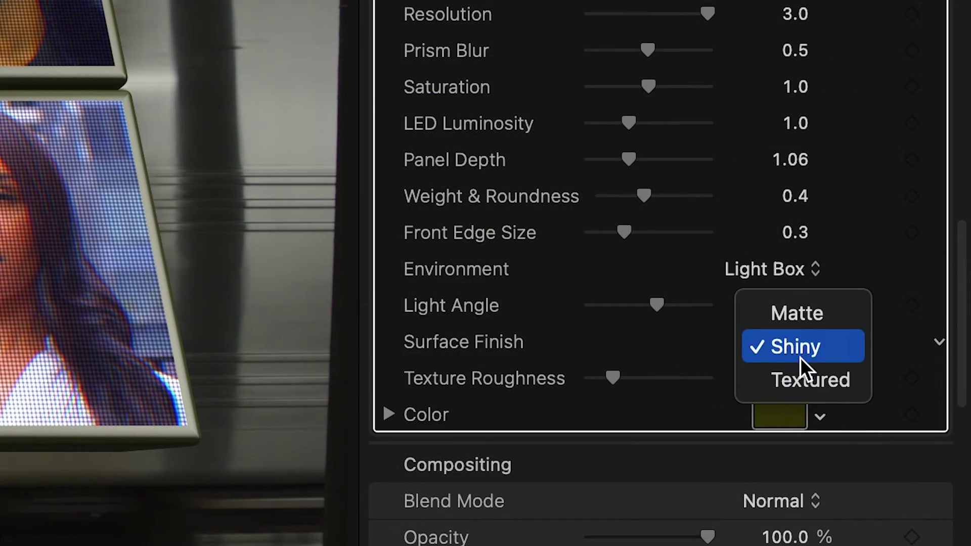
pyautogui.click(802, 379)
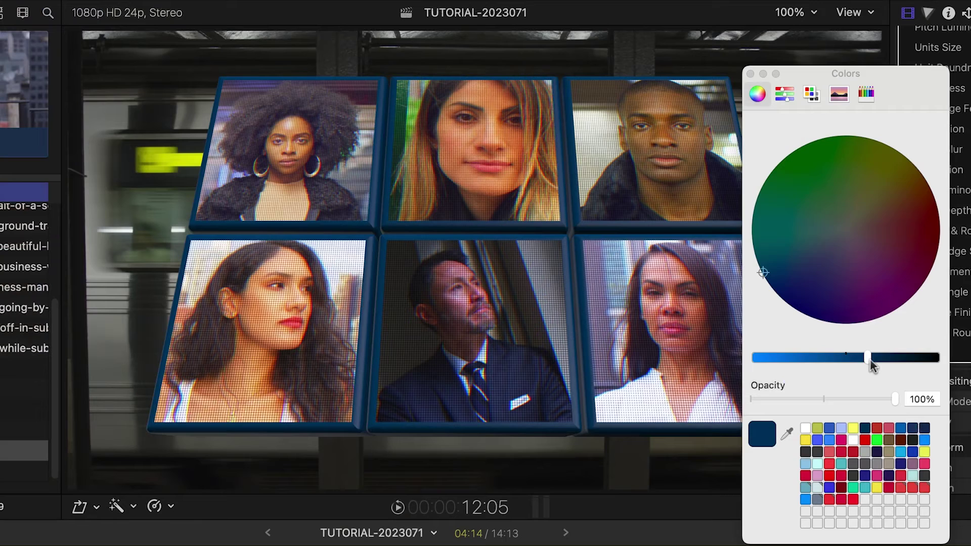
pyautogui.moveTo(876, 366); pyautogui.dragTo(880, 363)
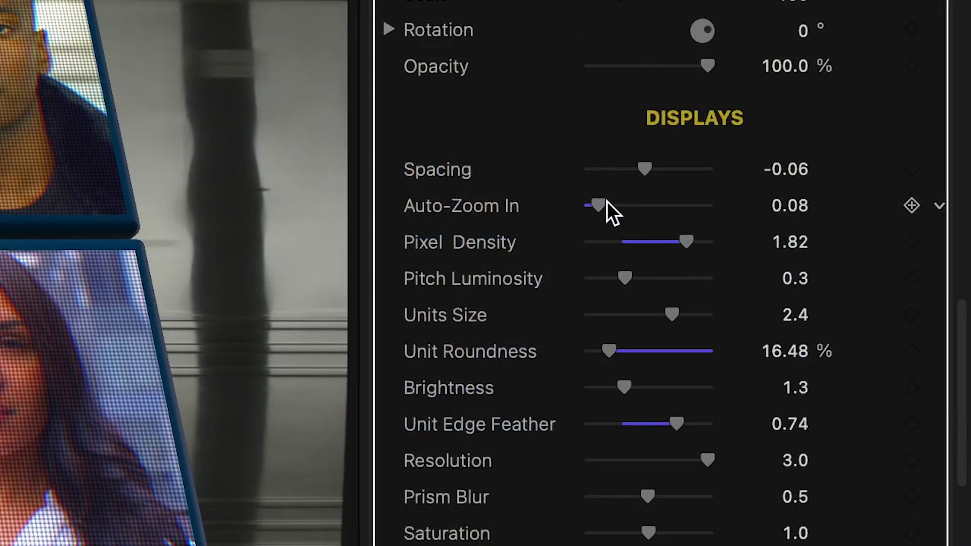
pyautogui.moveTo(607, 201); pyautogui.dragTo(611, 205)
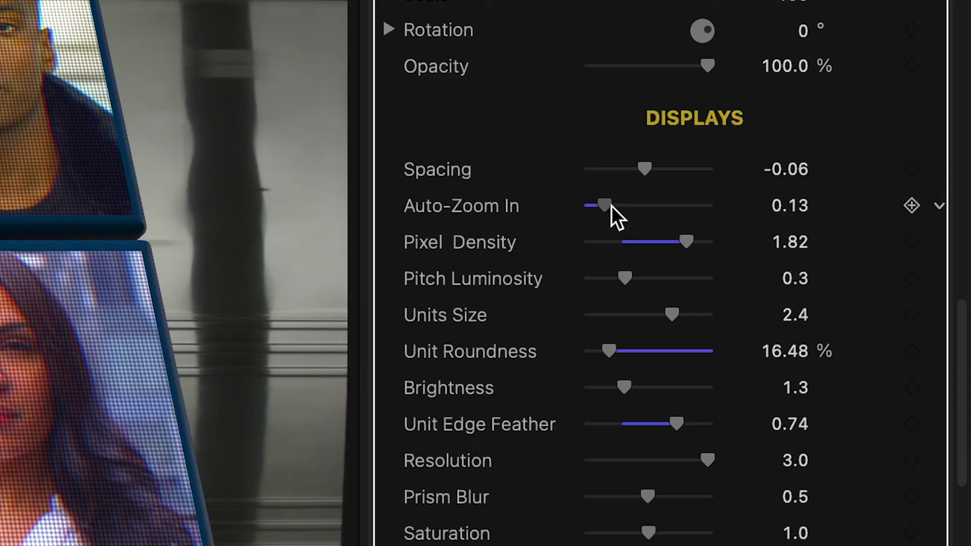